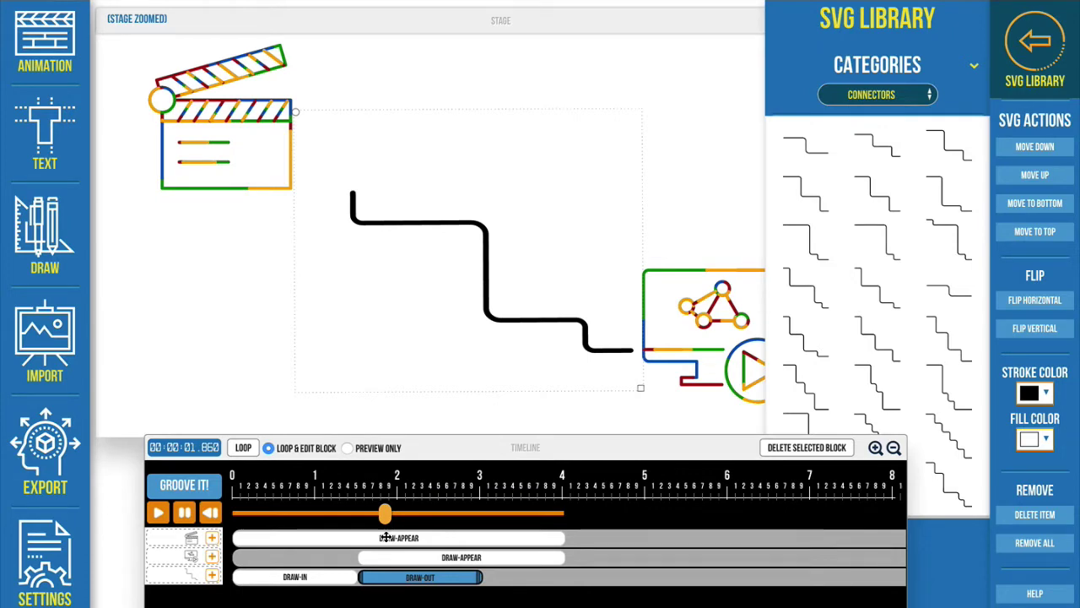
- Scrub the timeline back and forth between about 0.2 and 2.7 seconds to examine how the connector draws in and out
drag(385, 513, 250, 515)
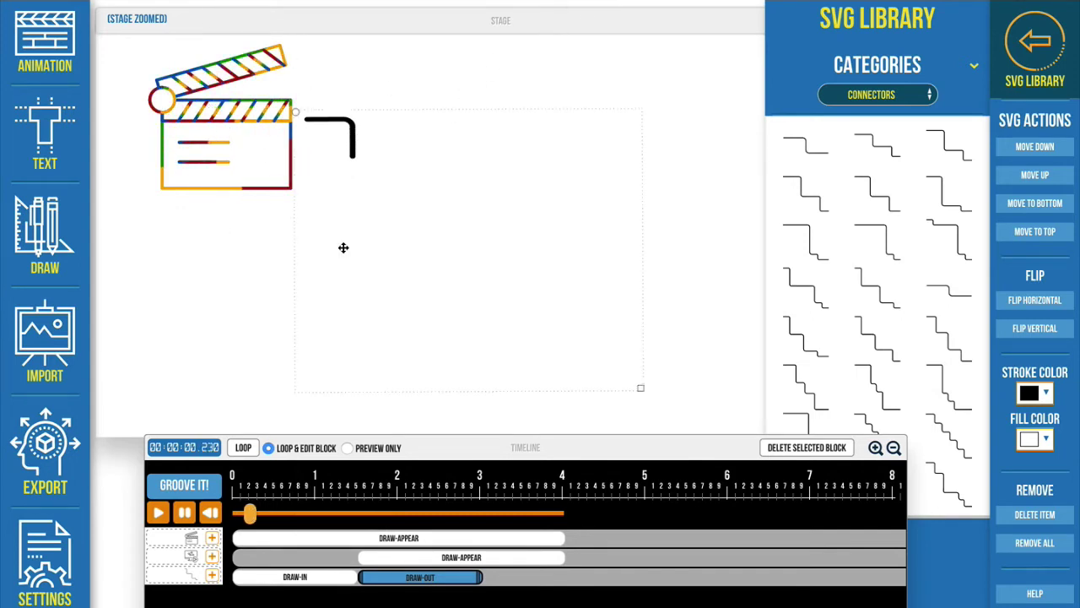
mouse_move(251, 513)
mouse_down()
mouse_move(316, 514)
mouse_move(337, 528)
mouse_up()
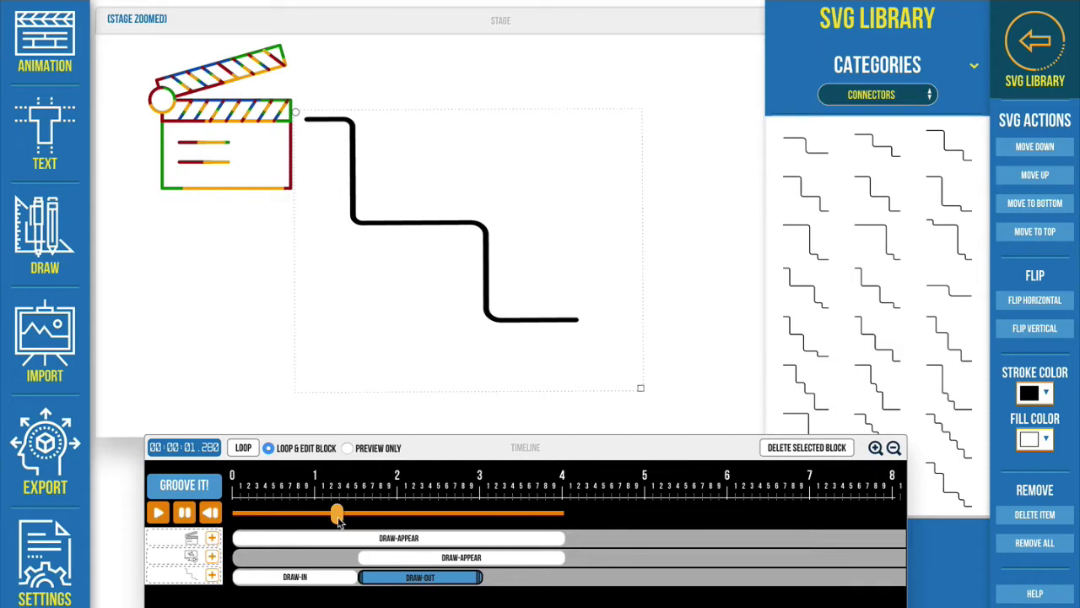
mouse_move(337, 514)
mouse_down()
mouse_move(402, 514)
mouse_move(313, 514)
mouse_move(393, 515)
mouse_up()
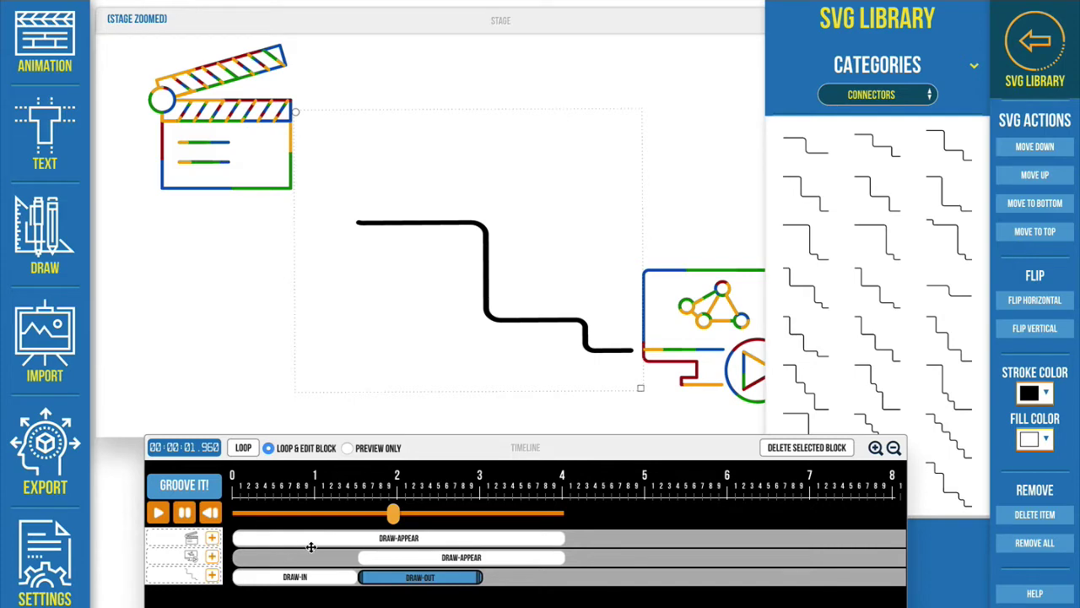
drag(394, 516, 350, 515)
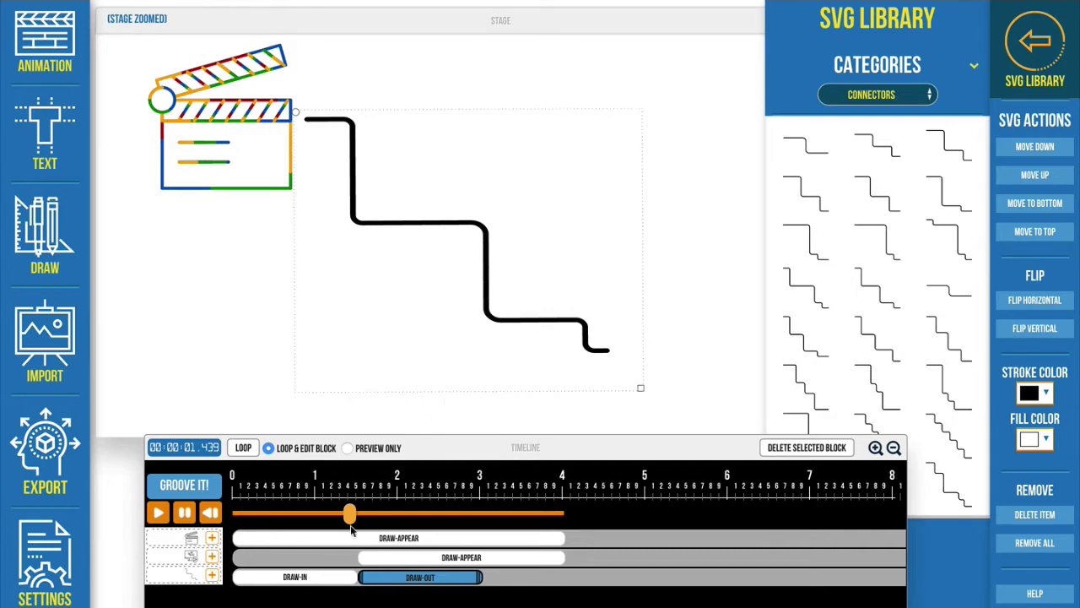
drag(351, 515, 377, 520)
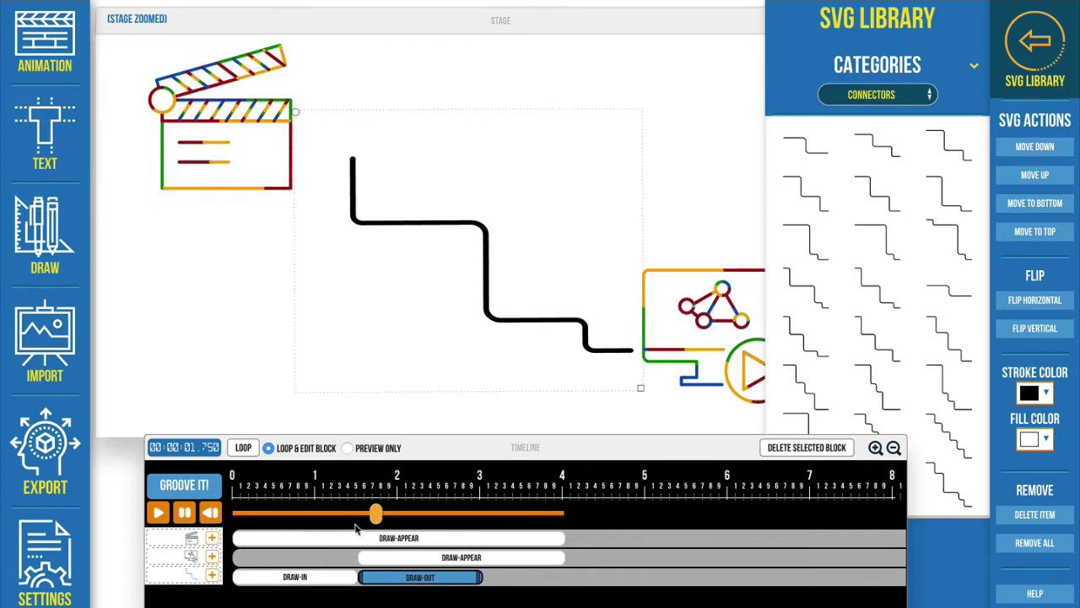
mouse_move(380, 514)
mouse_down()
mouse_move(295, 515)
mouse_move(453, 515)
mouse_move(369, 514)
mouse_up()
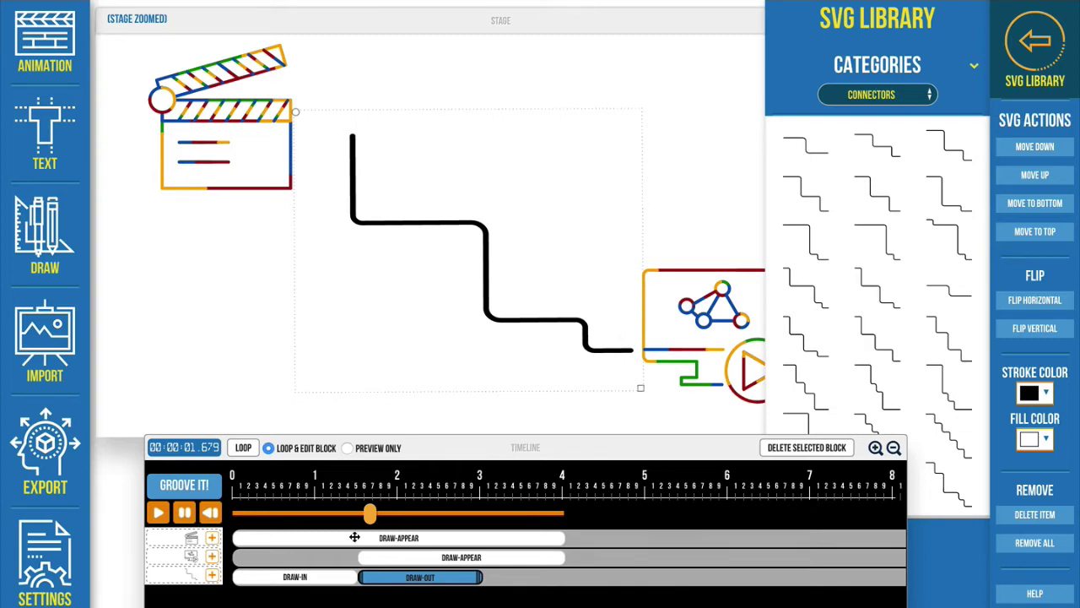
mouse_move(370, 514)
mouse_down()
mouse_move(303, 517)
mouse_move(419, 515)
mouse_move(332, 516)
mouse_up()
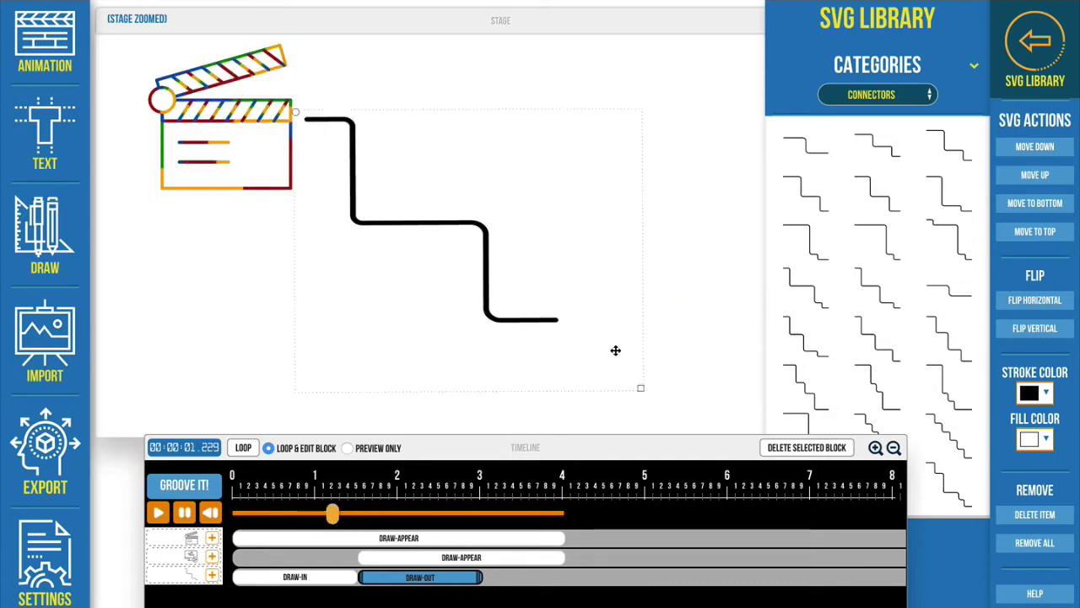
drag(334, 515, 354, 517)
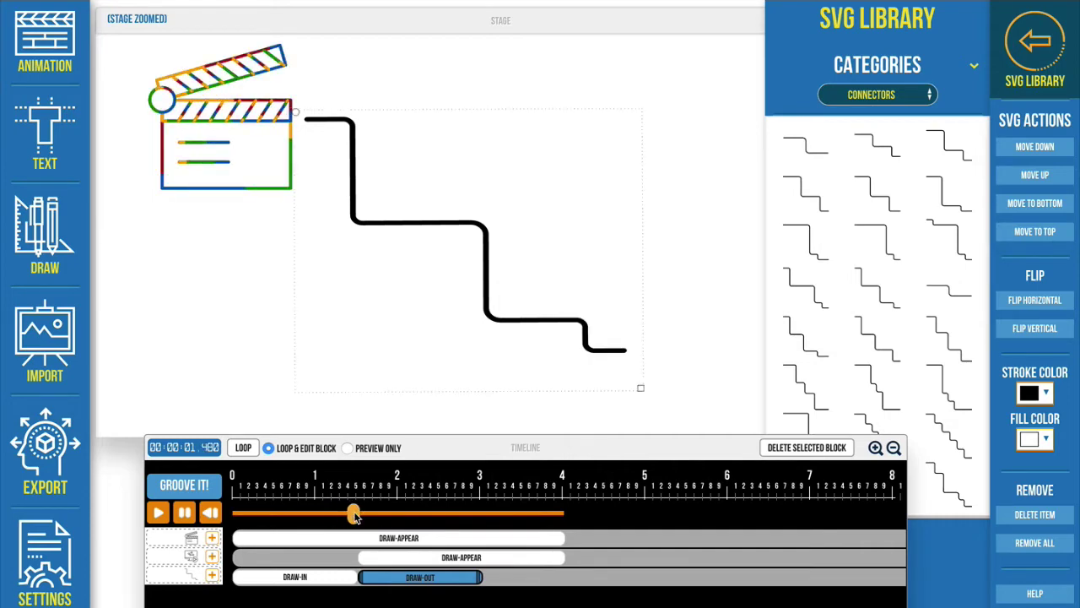
drag(354, 516, 457, 538)
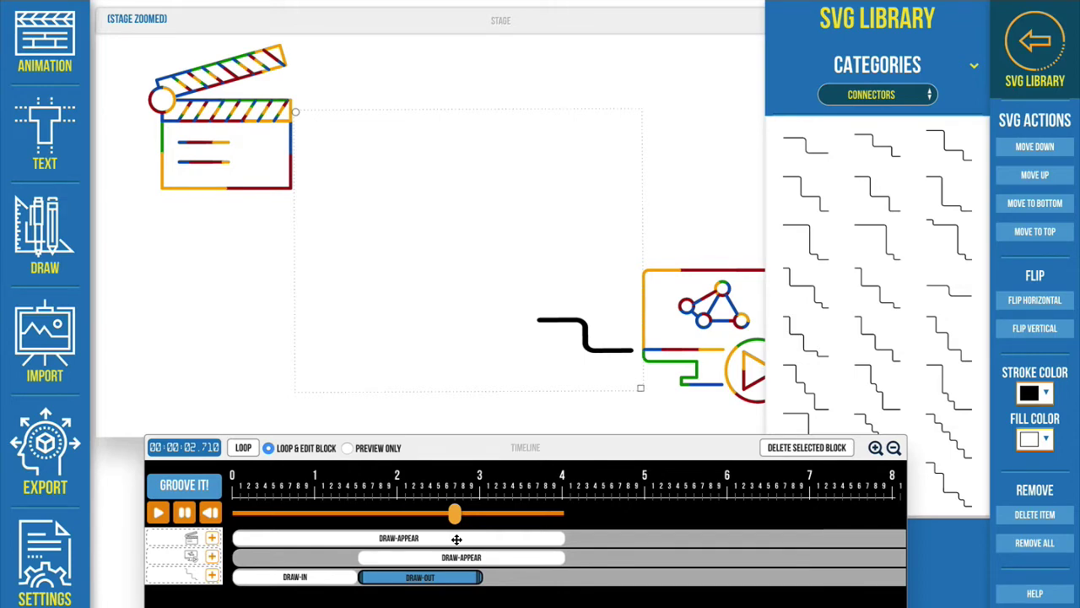
drag(454, 513, 366, 520)
- Review the stroke animation settings of the clapperboard graphic, including draw speed and number of animation loops
click(204, 142)
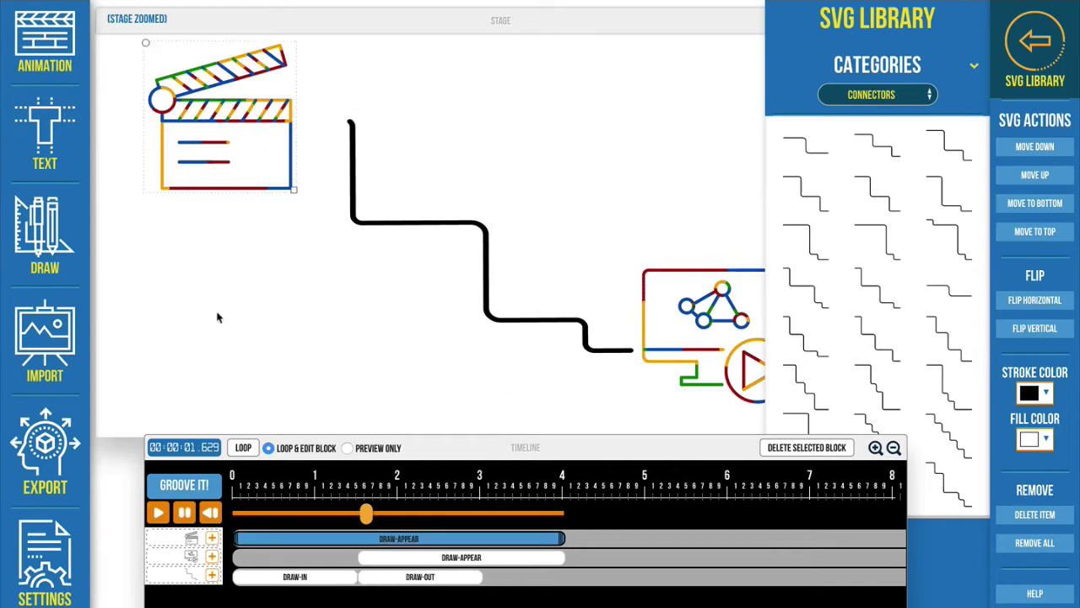
click(45, 42)
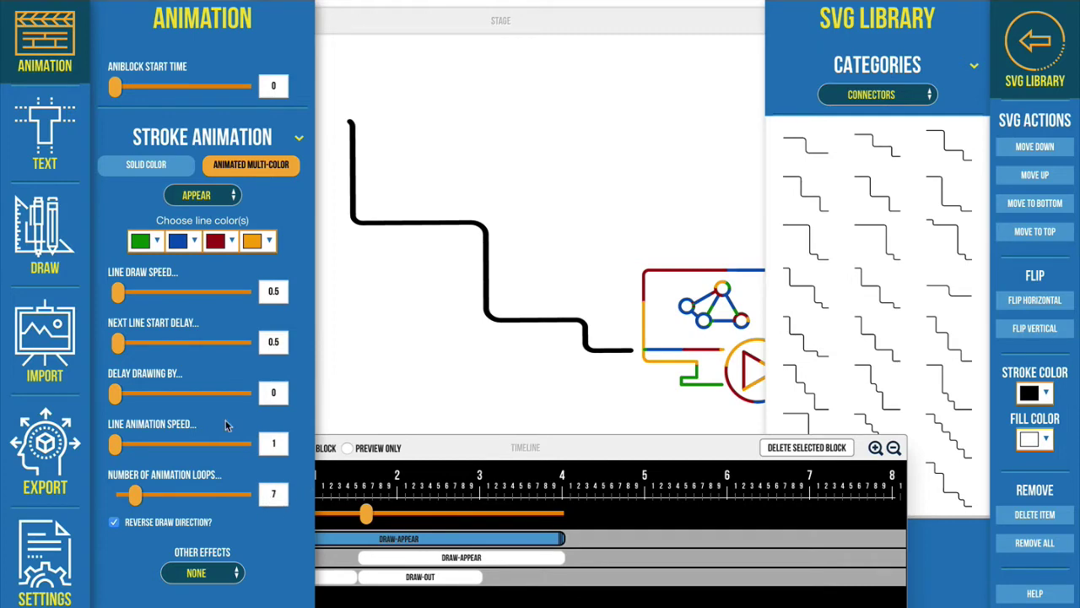
click(47, 37)
- Examine the timeline blocks of the monitor, the clapperboard and the connector's Draw-In animation
click(671, 322)
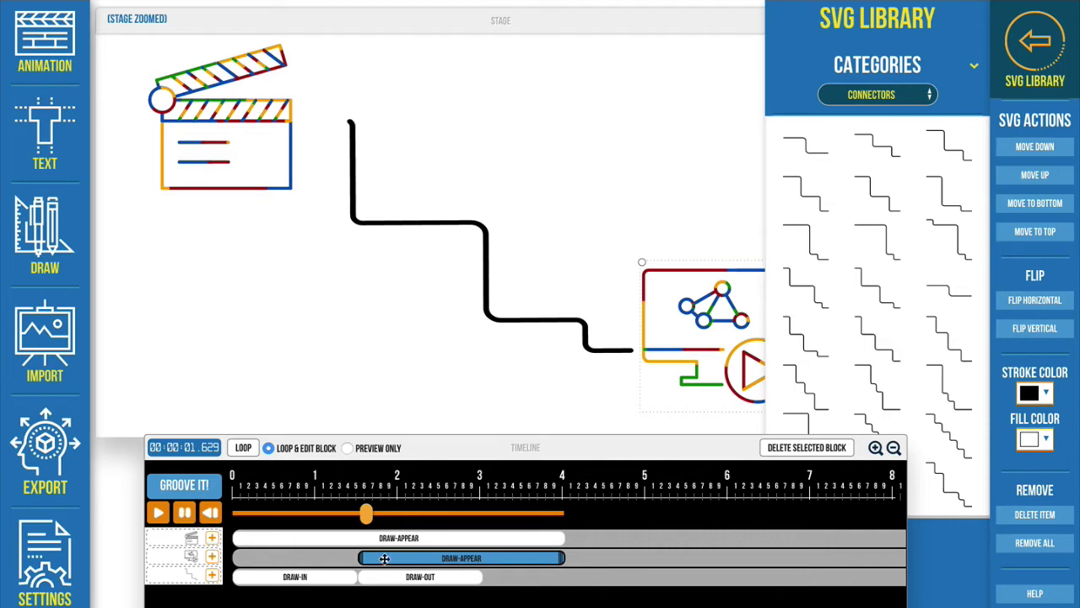
click(564, 540)
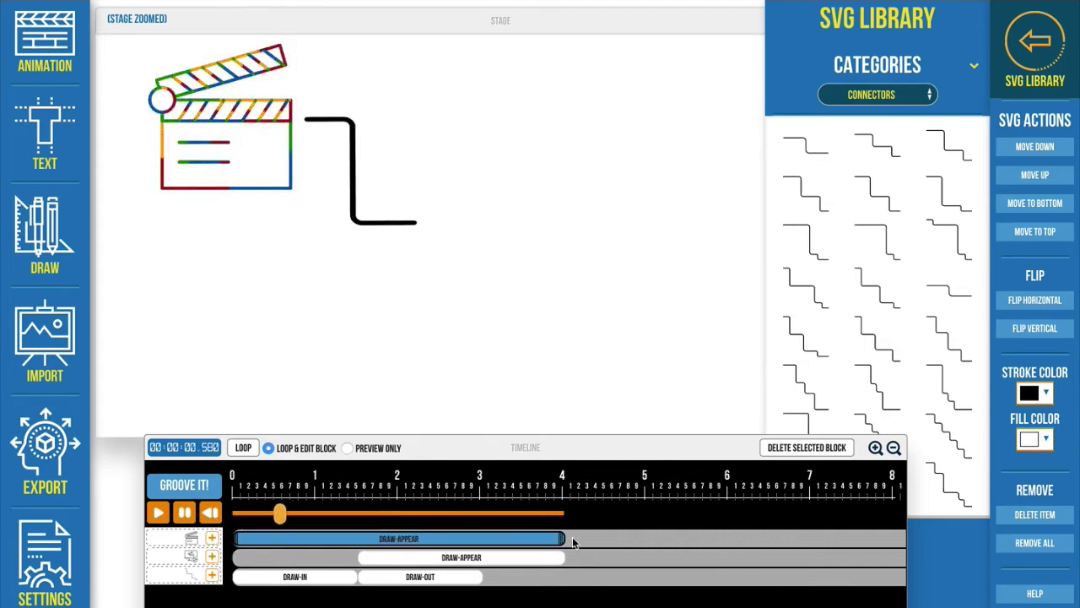
mouse_move(564, 538)
mouse_down()
mouse_move(599, 541)
mouse_move(568, 548)
mouse_up()
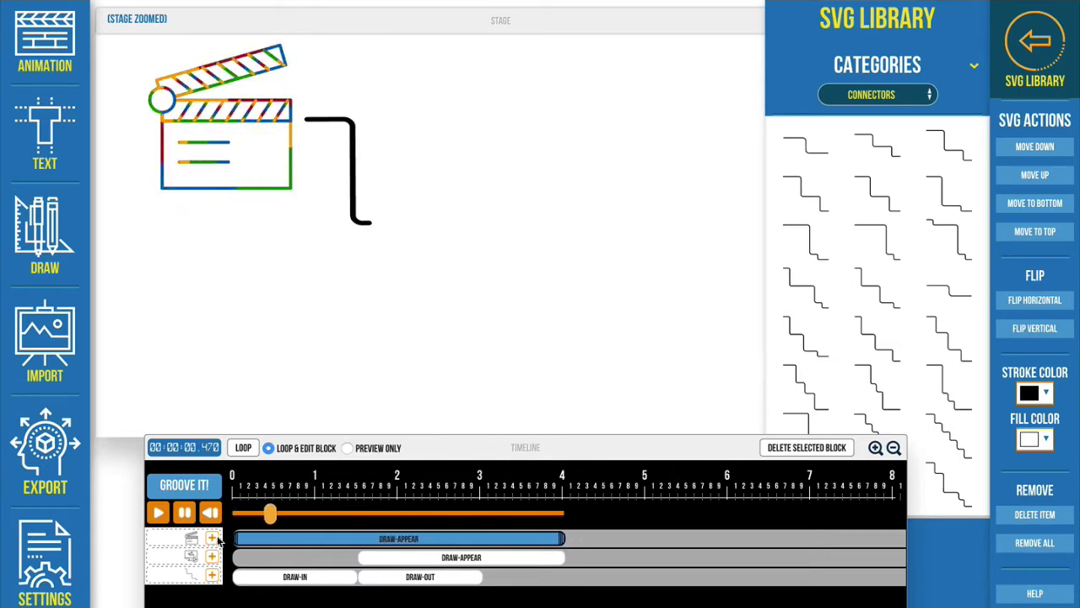
click(270, 581)
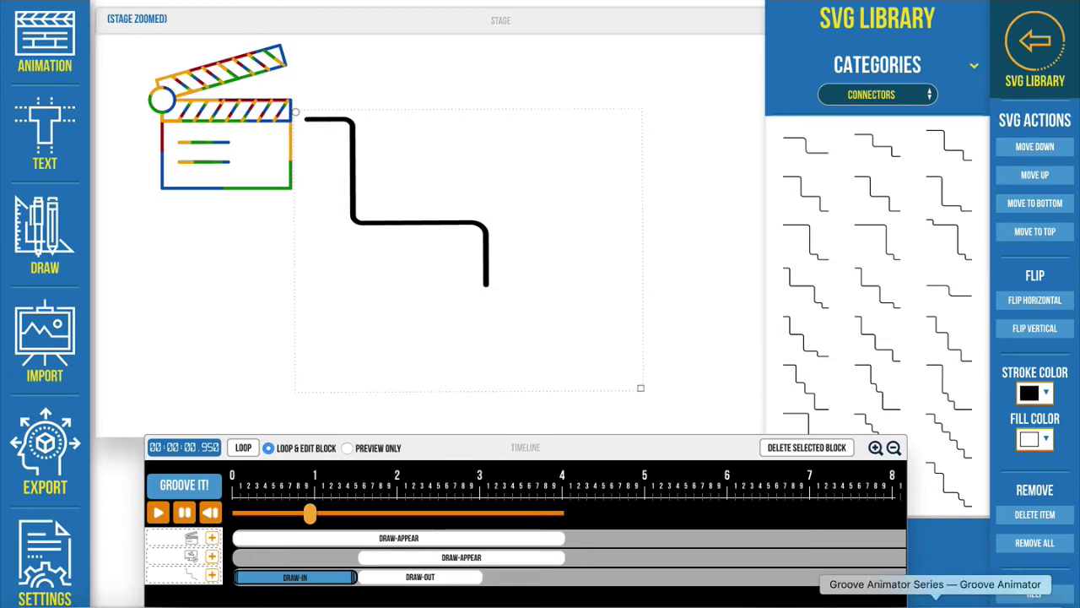
- Switch to the Groove Animator Series web page in the browser to view its tutorials, and return to the animation project
click(934, 605)
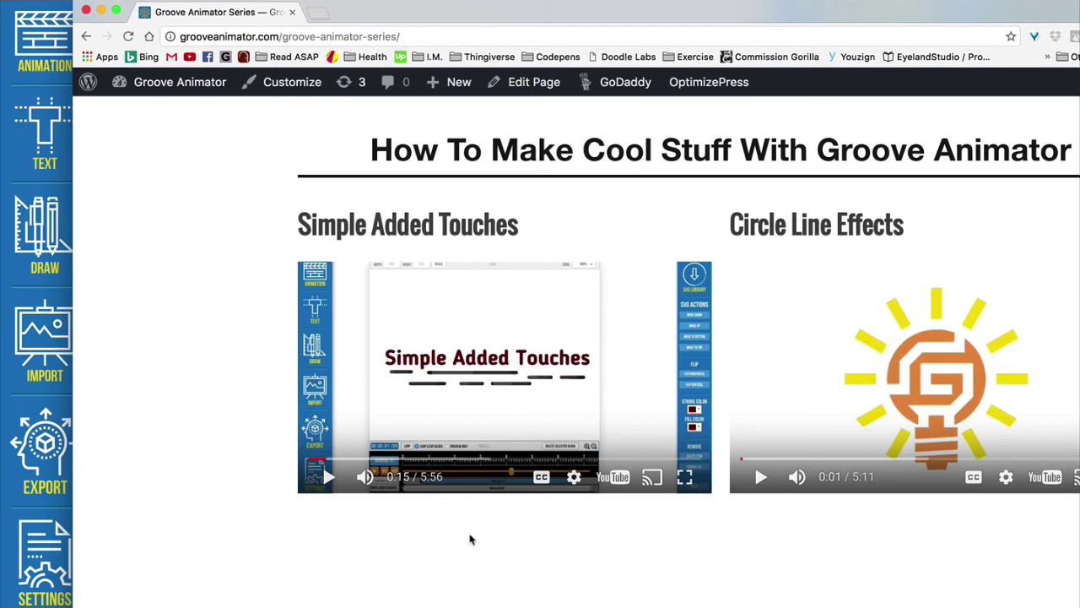
click(101, 12)
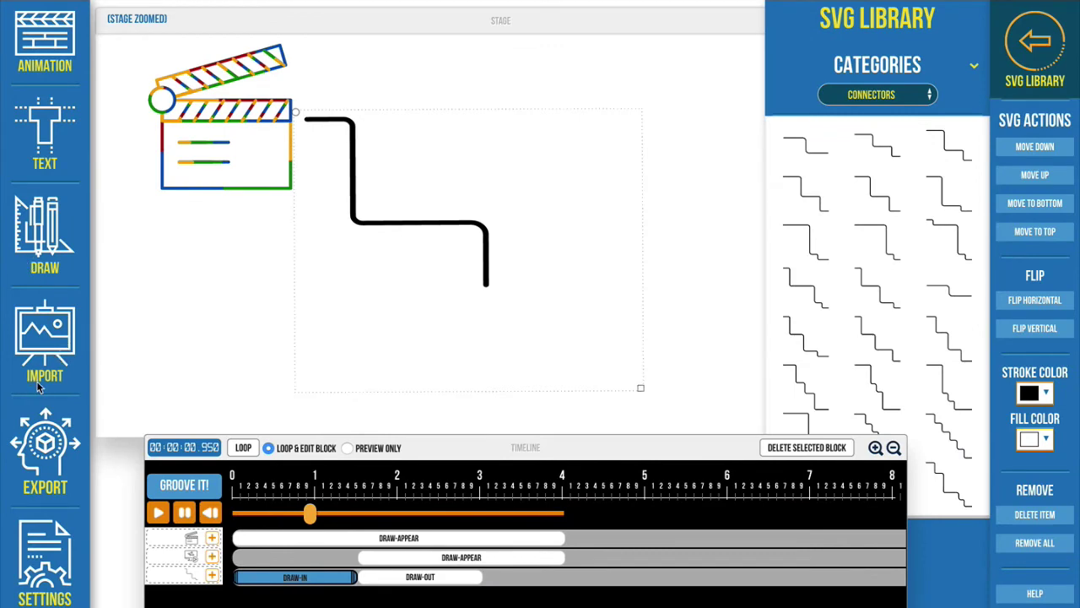
- Inspect the multiple-file import to the SVG library by browsing the Install Connectors folder on the Desktop, without importing anything
click(38, 348)
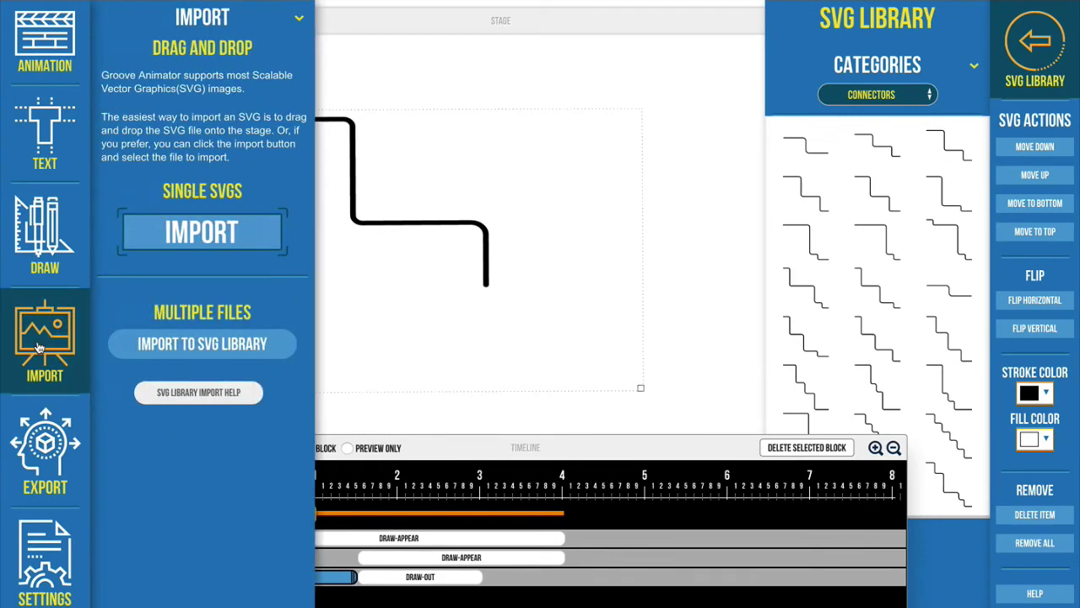
click(172, 355)
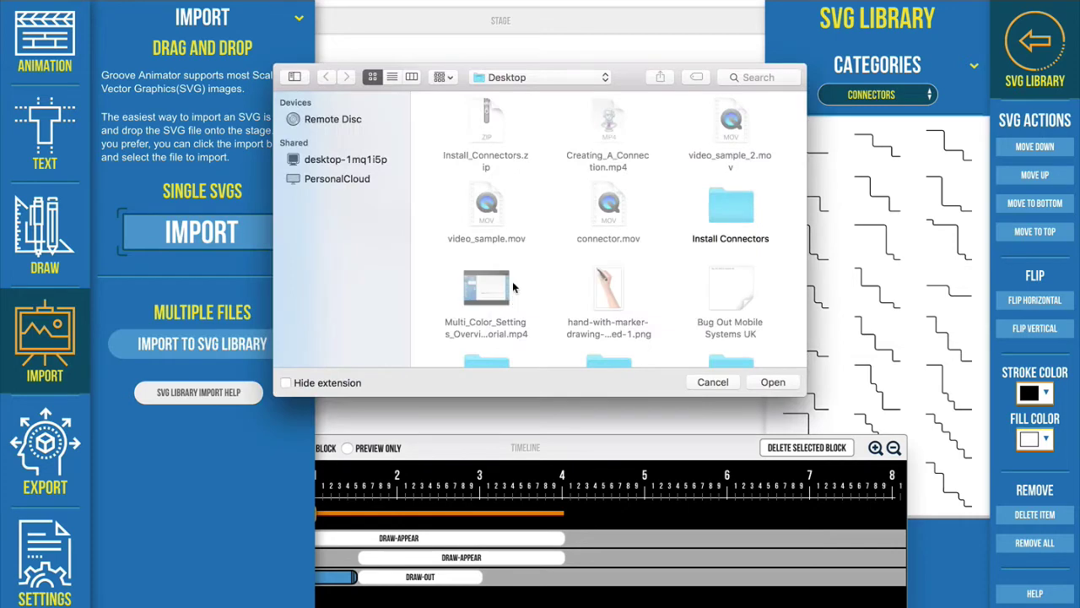
click(736, 212)
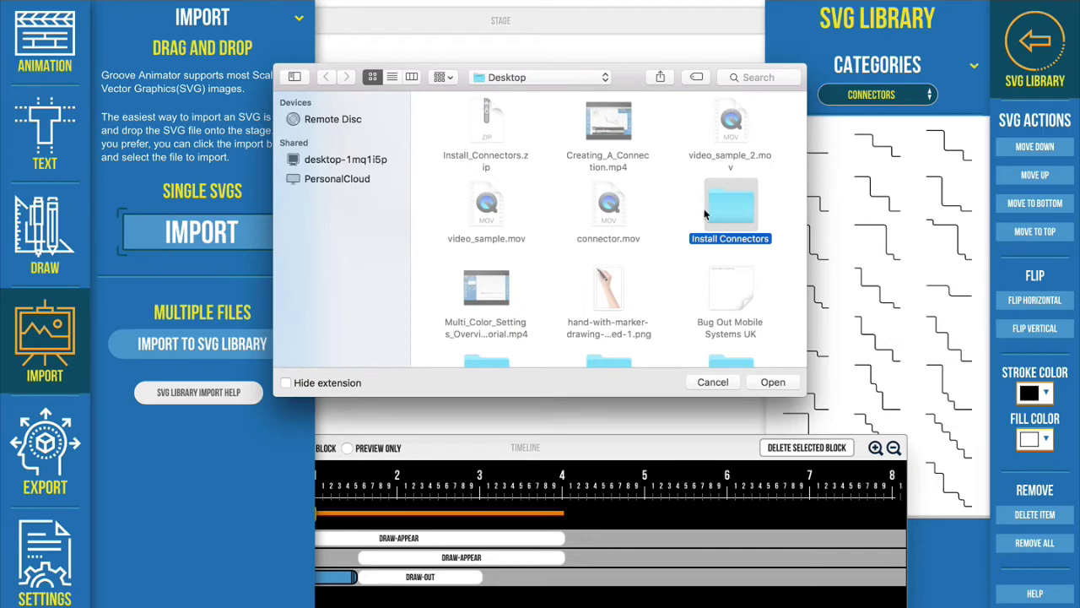
double_click(731, 211)
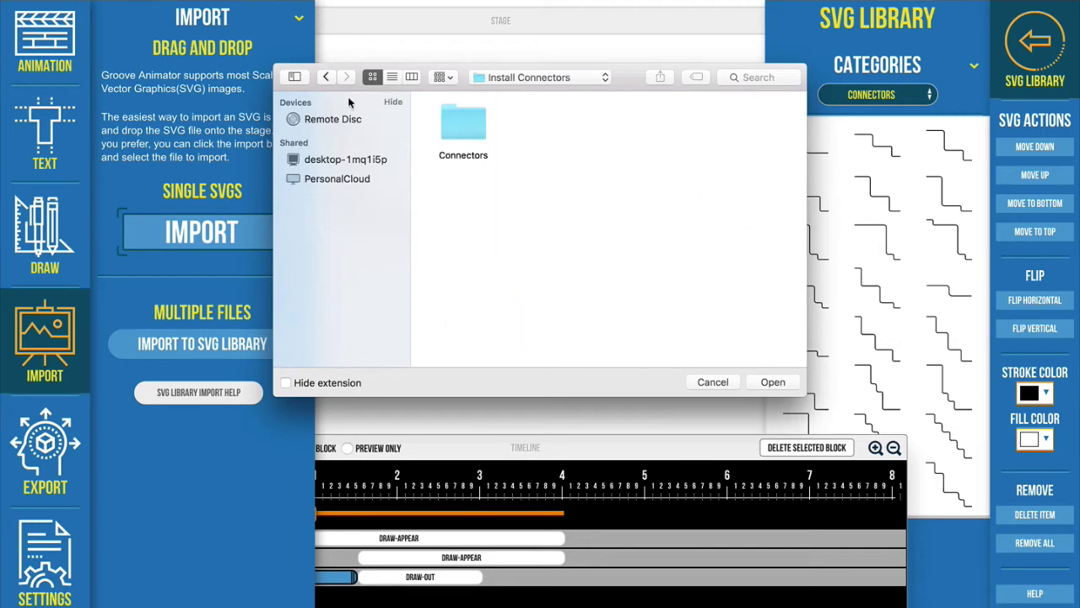
click(325, 78)
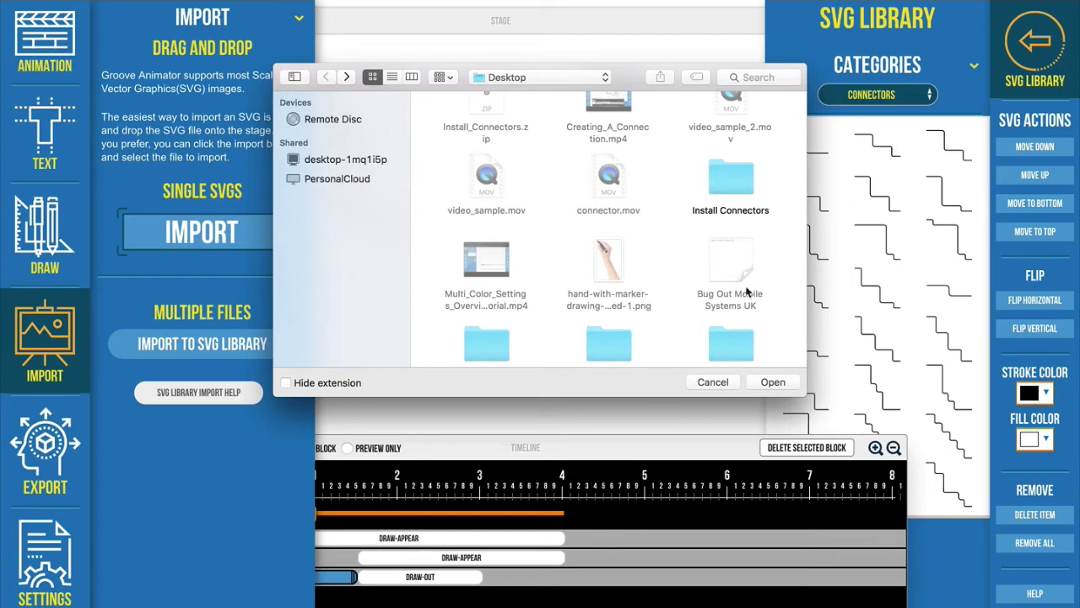
click(713, 382)
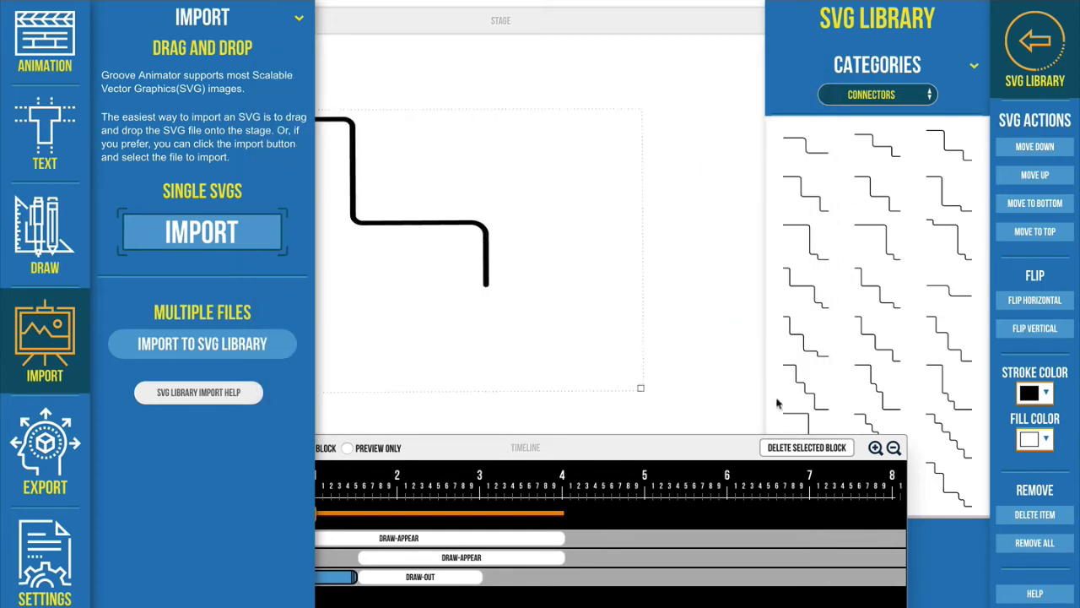
click(36, 354)
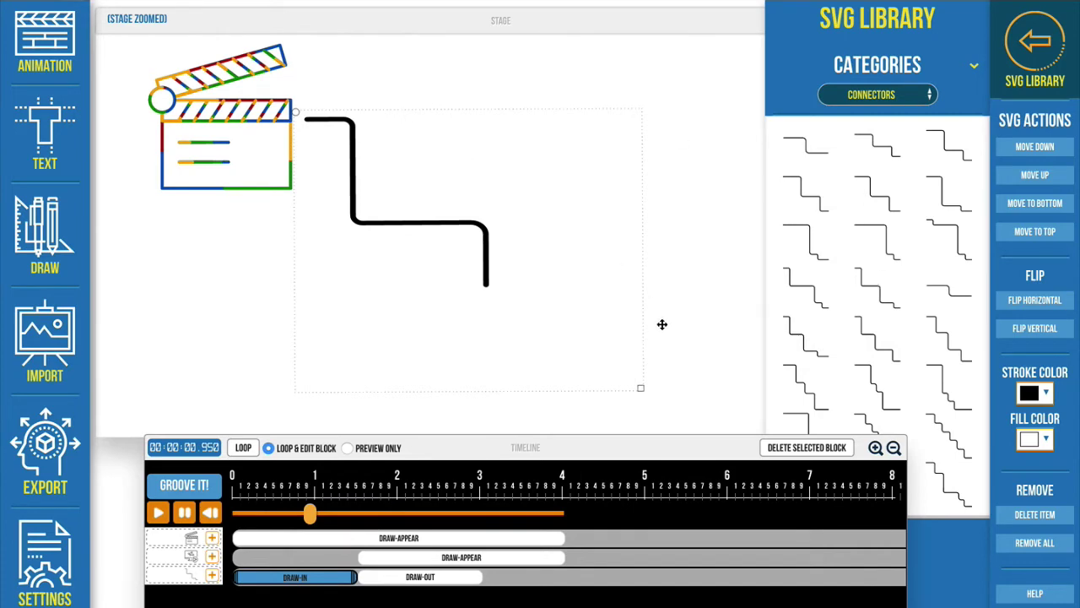
click(69, 247)
click(55, 228)
- Shift the monitor graphic slightly right of the connector's end with the playhead at 1.54 seconds, and set the playhead back to 1.5 seconds
click(359, 516)
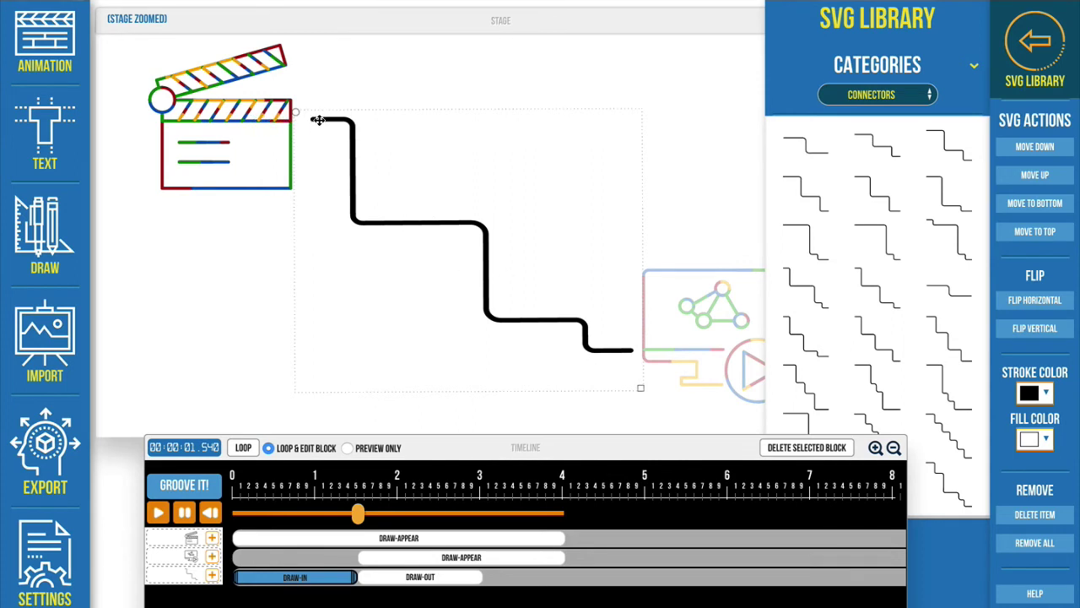
click(684, 350)
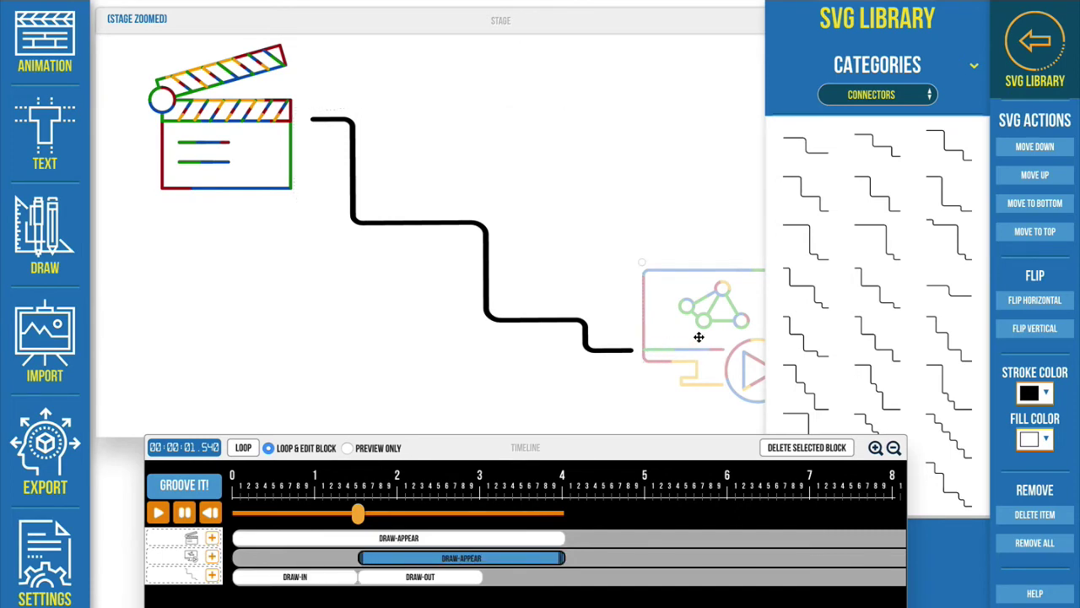
drag(699, 337, 702, 337)
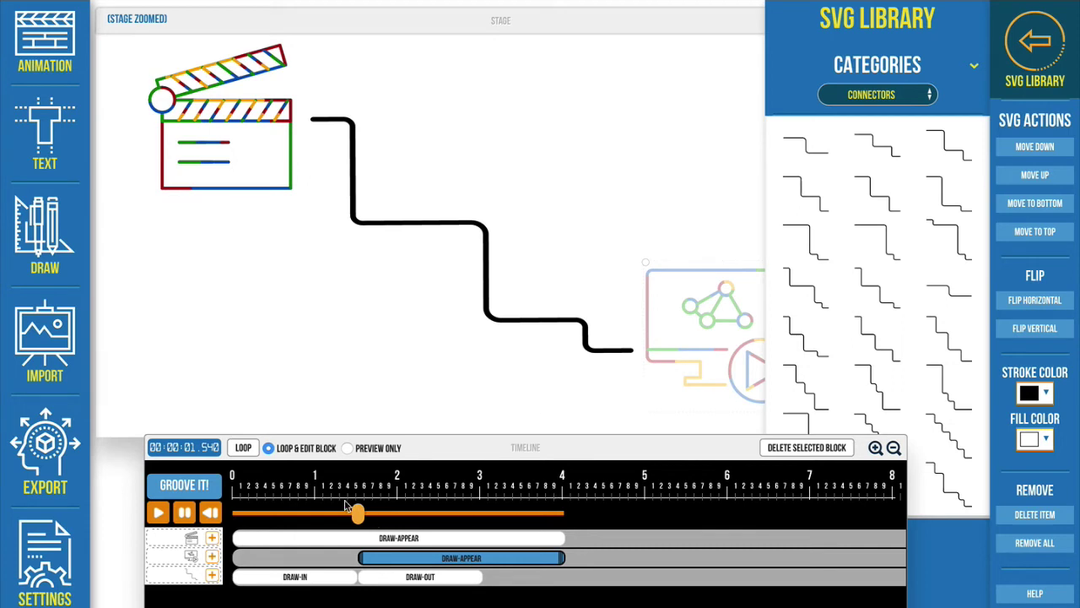
mouse_move(358, 515)
mouse_down()
mouse_move(253, 513)
mouse_move(355, 511)
mouse_up()
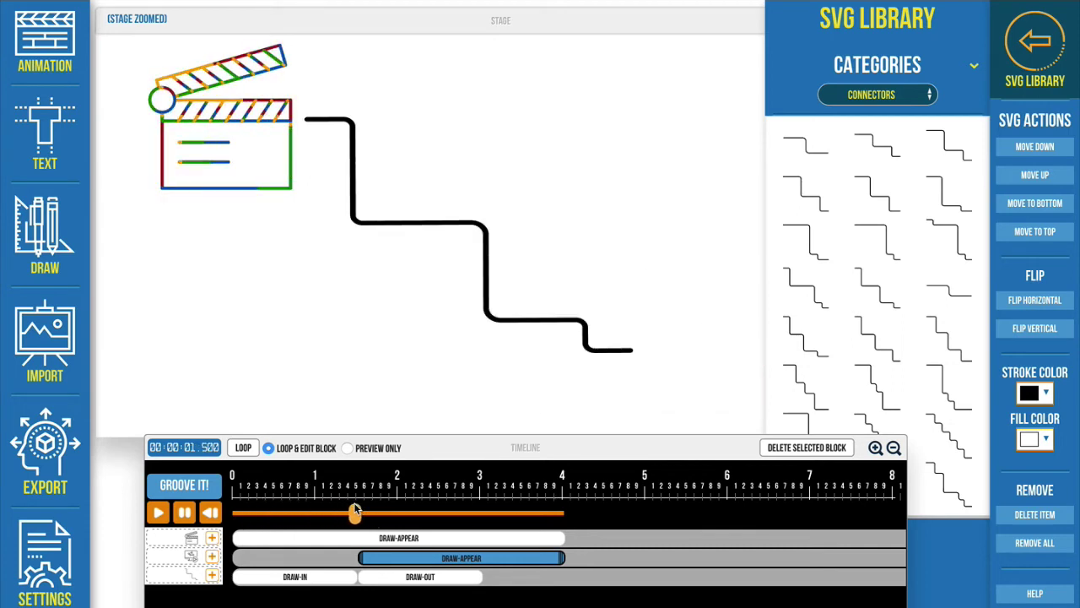
- Check the line draw speed and other stroke animation settings of the connector's Draw-In and Draw-Out blocks
click(331, 574)
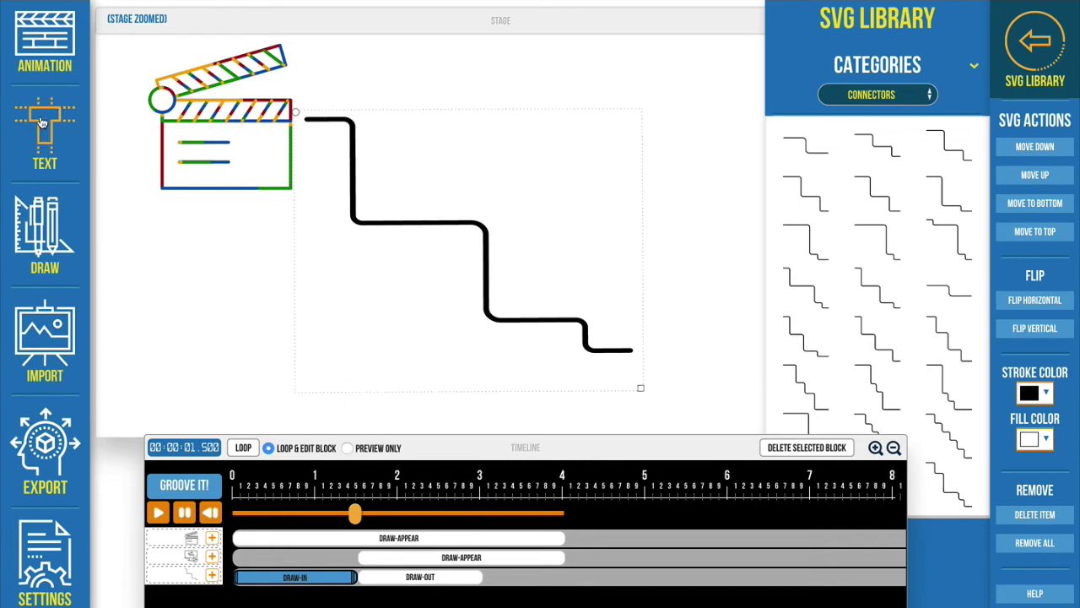
click(45, 38)
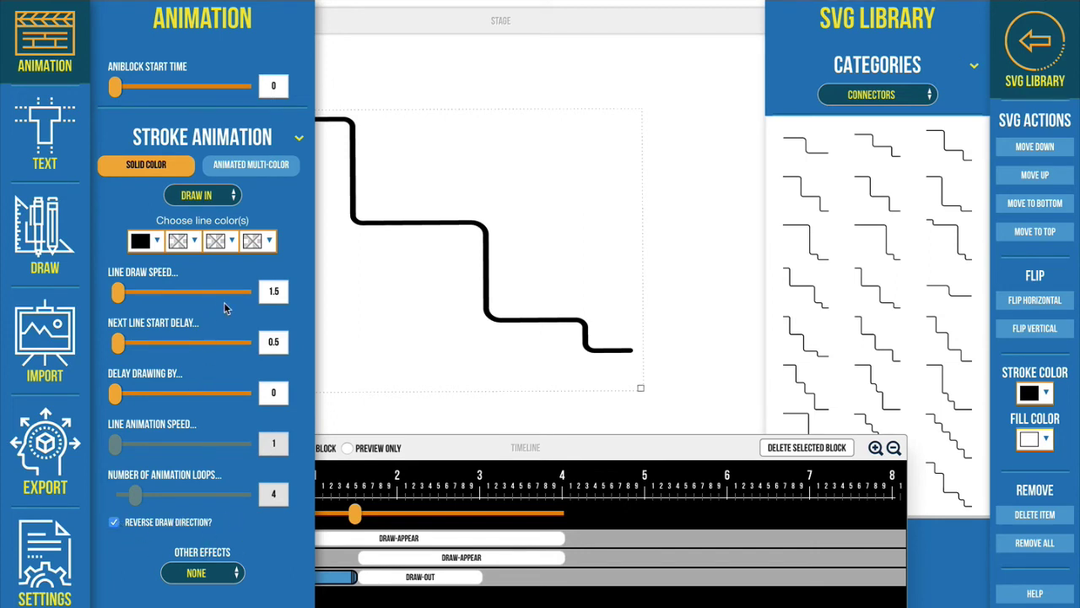
click(284, 291)
drag(284, 291, 260, 291)
click(441, 580)
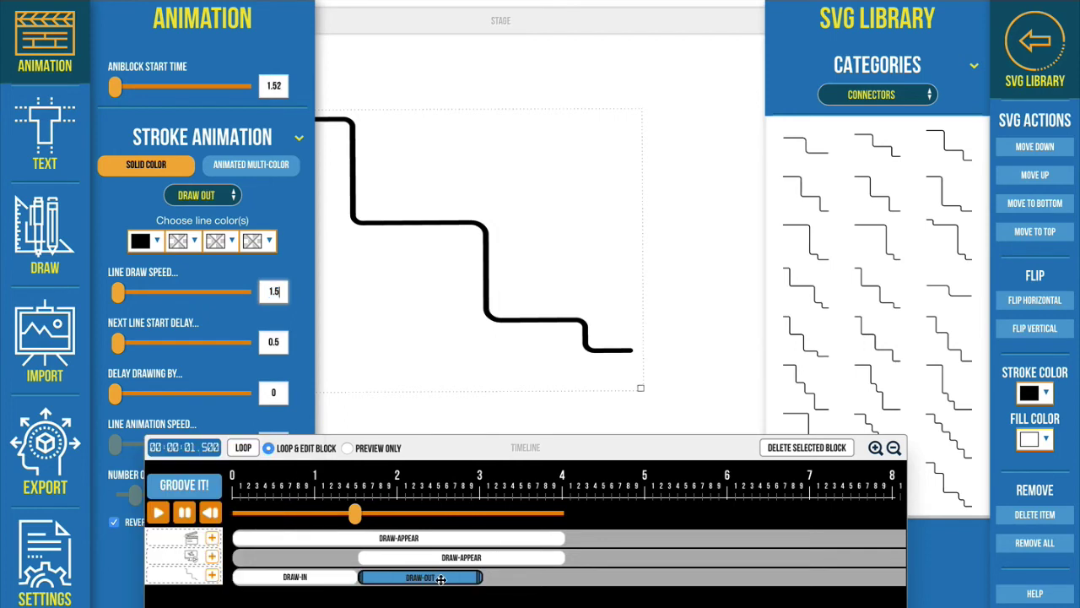
click(133, 201)
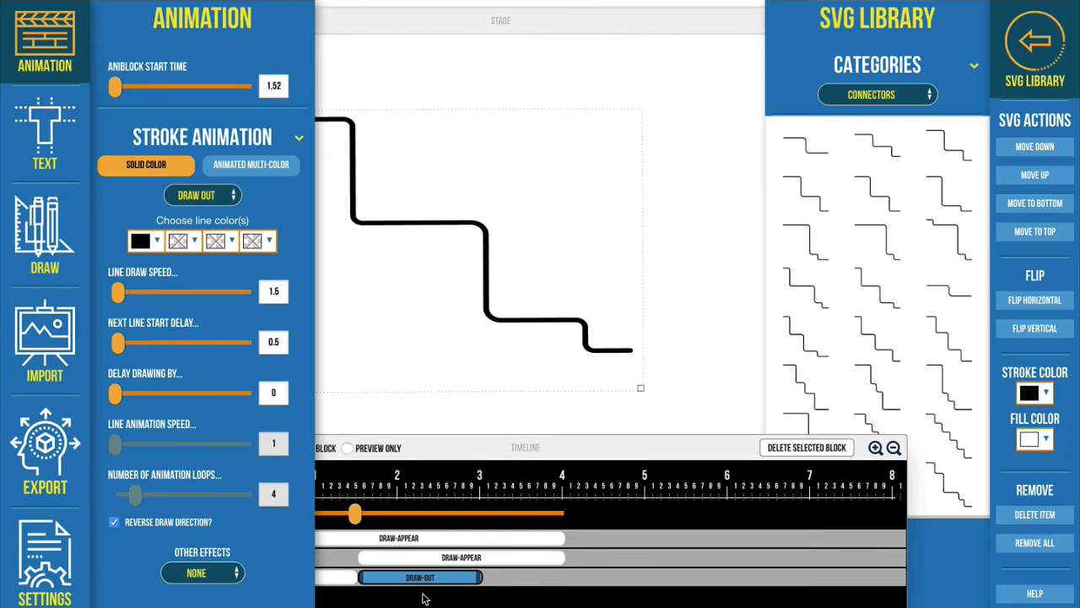
click(41, 50)
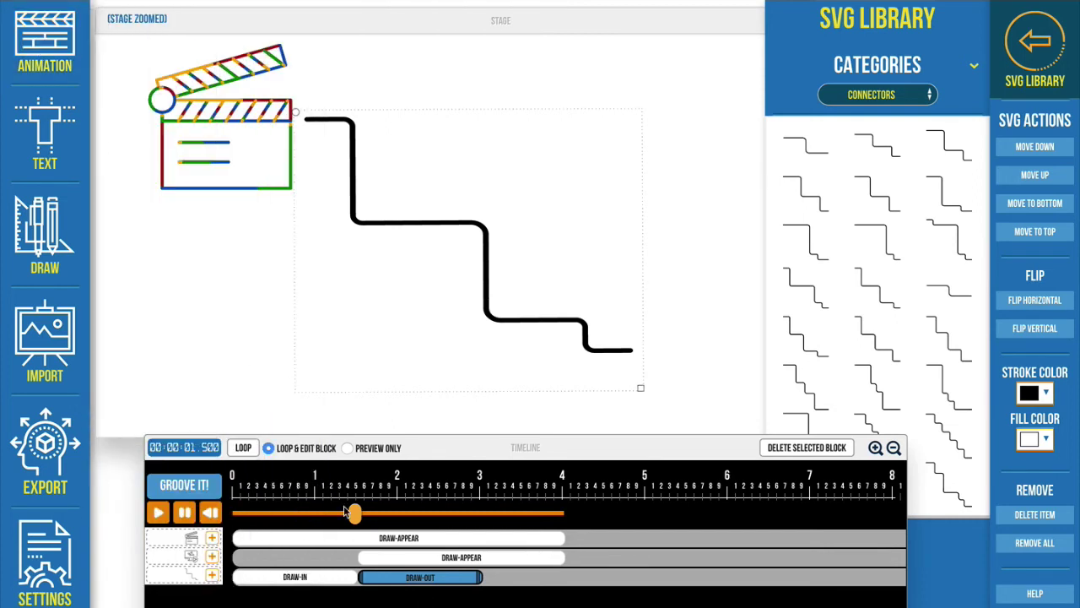
- Preview the animation from near its start through about 3.5 seconds to check the connector's draw-in and draw-out
drag(346, 512, 242, 512)
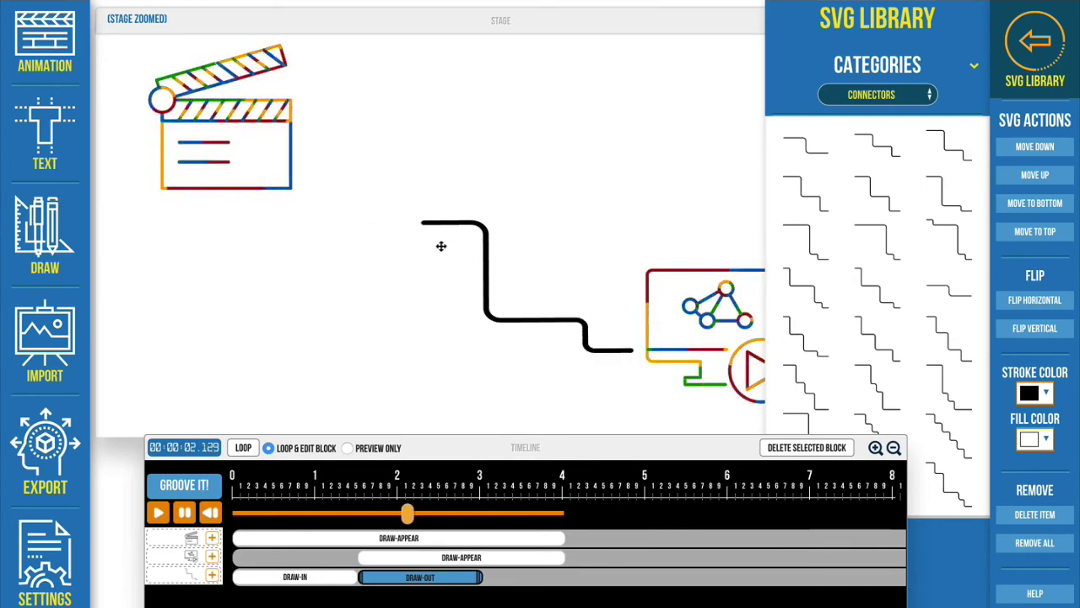
click(184, 512)
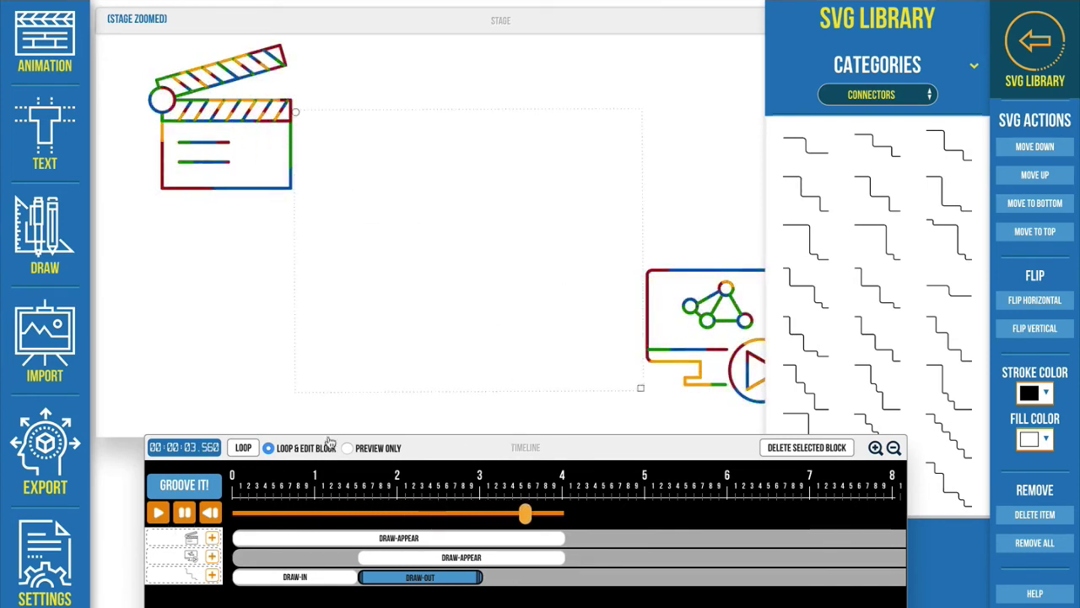
- Return the playhead to 1.28 seconds and delete the connector's Draw-Out block
drag(526, 518, 340, 518)
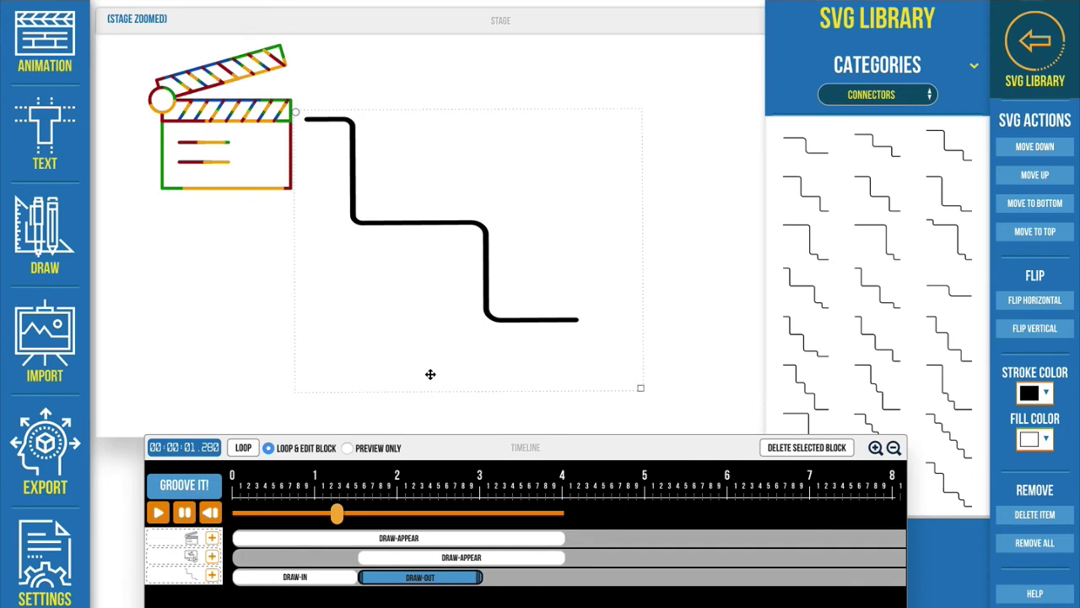
click(769, 449)
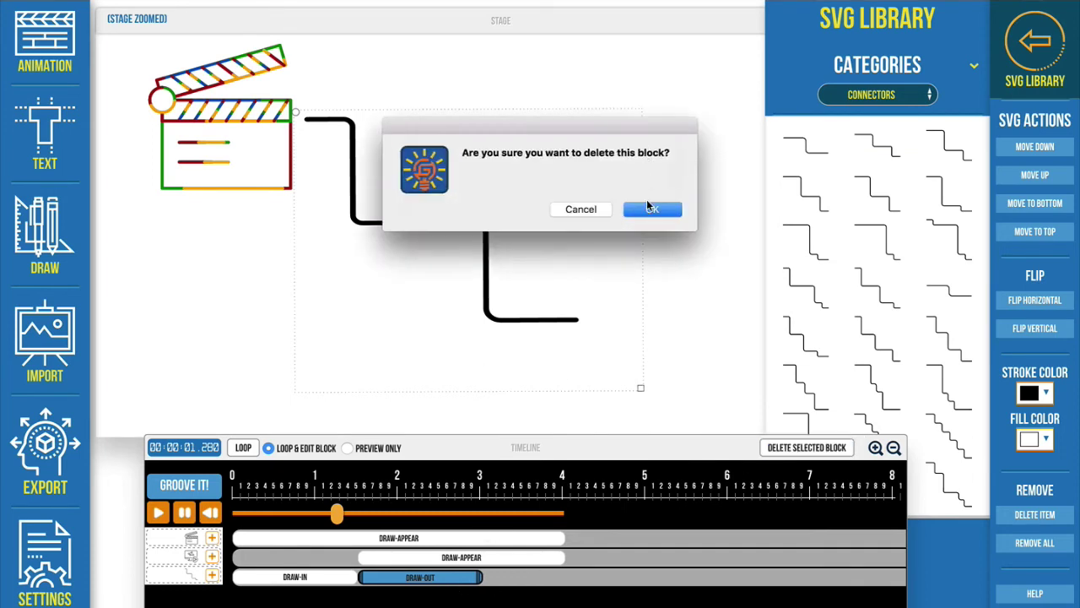
click(632, 211)
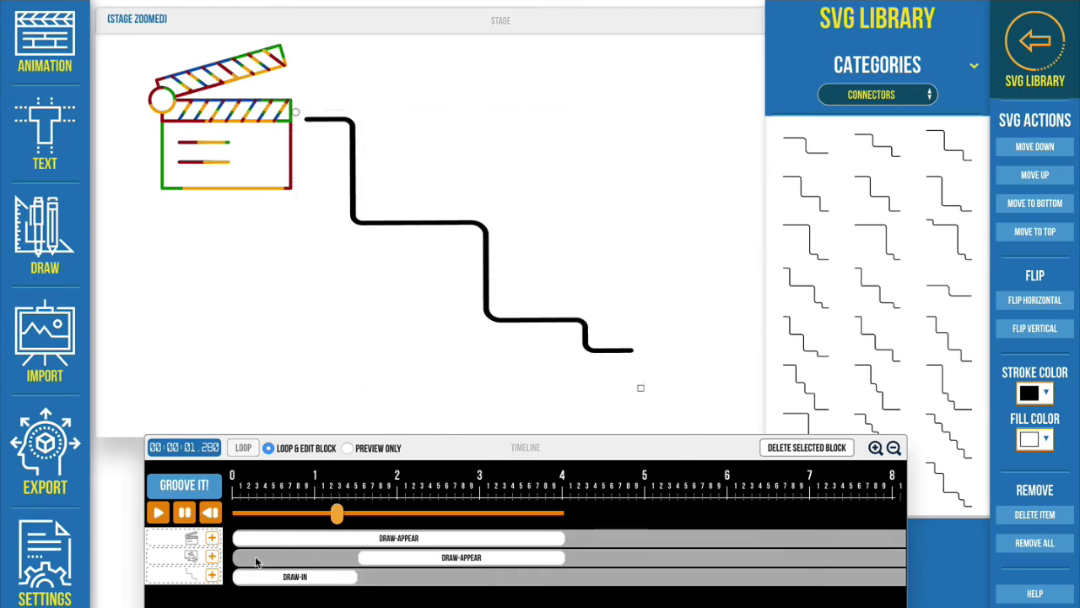
- Switch the connector's Draw-In block to animated multi-color strokes and set its second line color to #1a1a1a
click(284, 574)
click(50, 66)
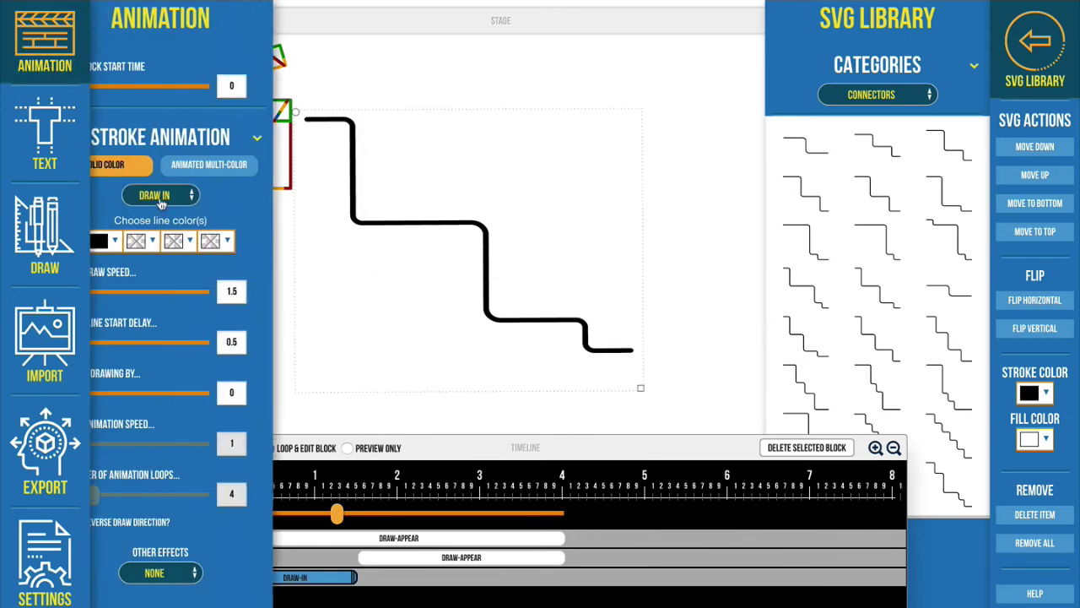
click(250, 164)
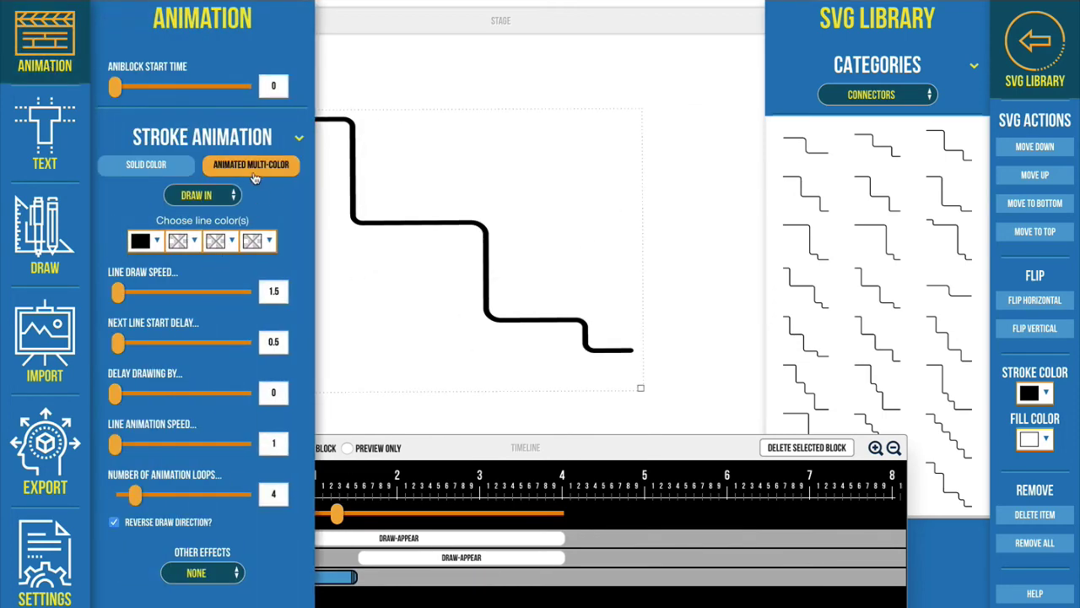
click(174, 242)
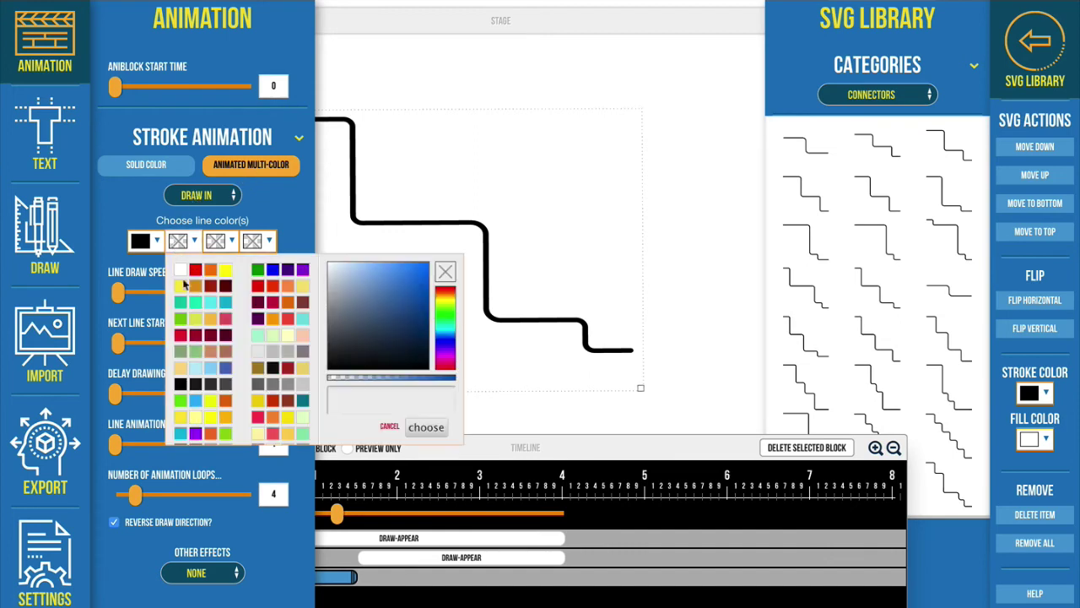
click(195, 384)
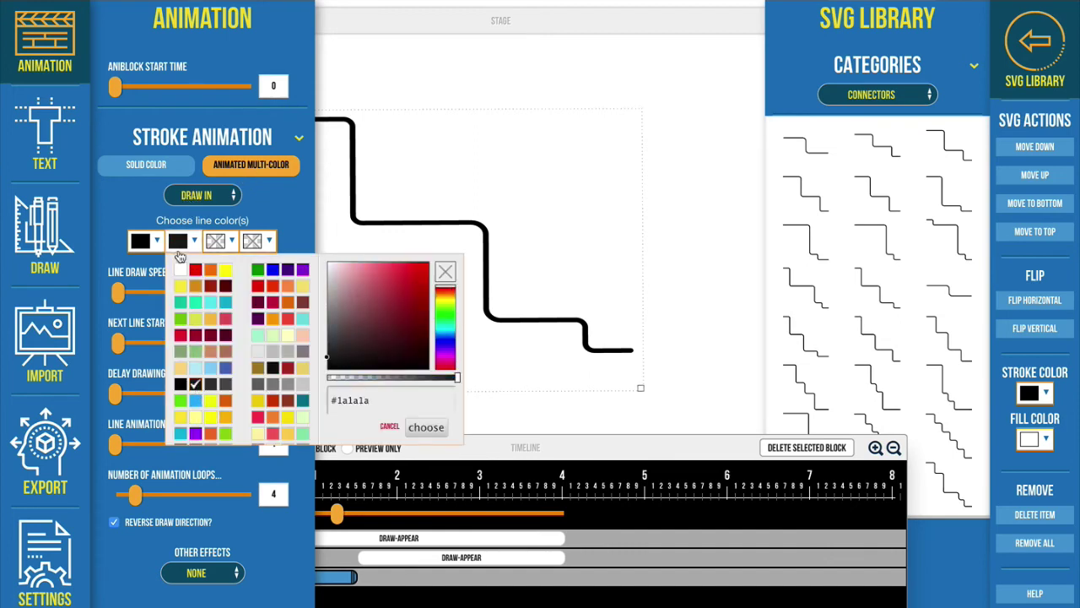
click(261, 214)
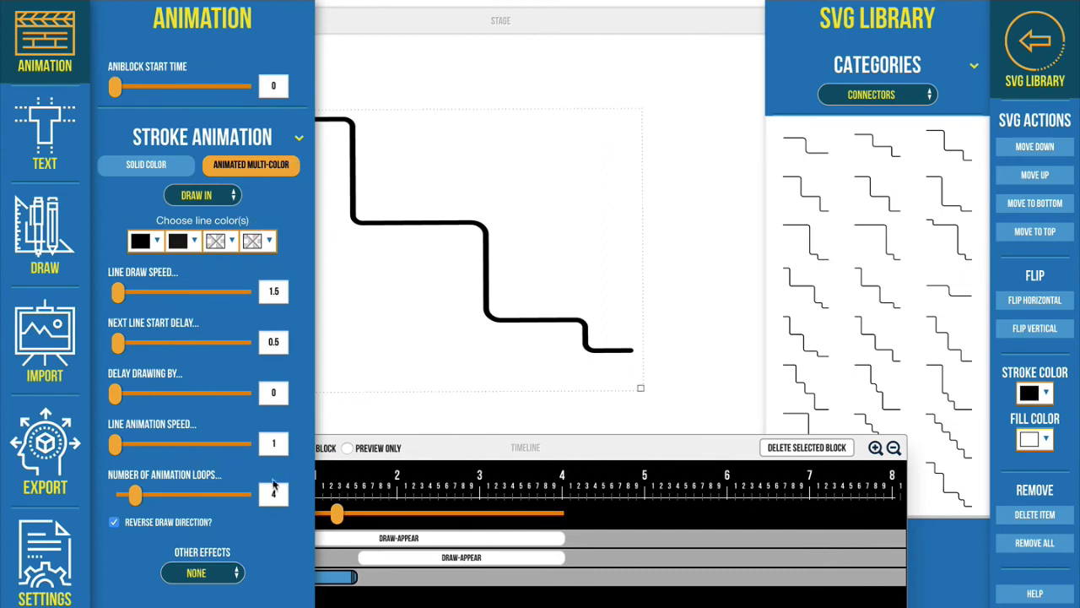
- Set the connector block's number of animation loops to 1 and change its stroke animation to Draw In & Out
drag(281, 499, 248, 487)
text(1)
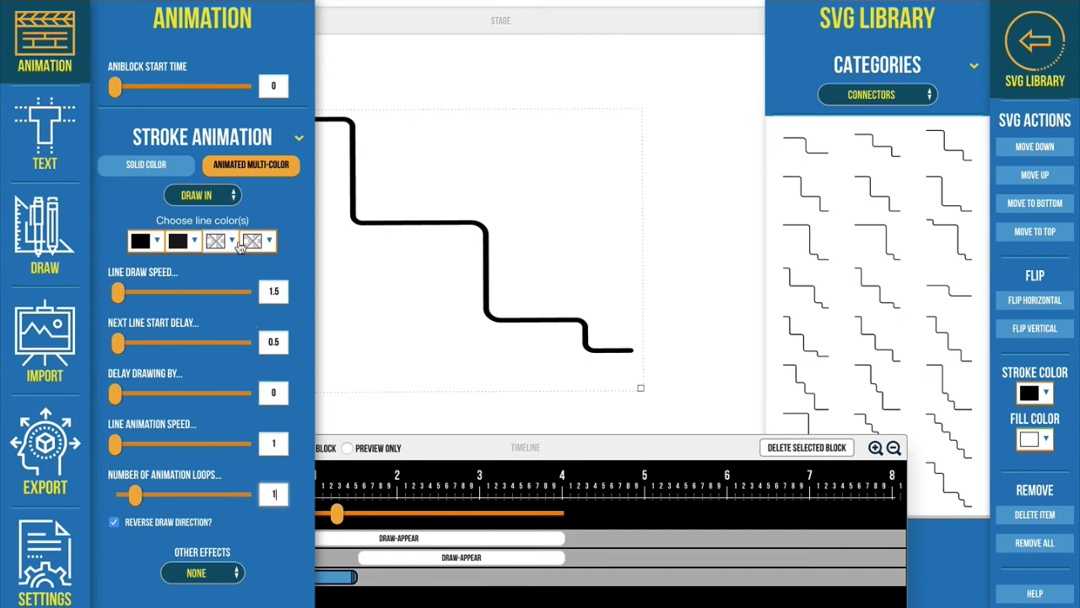
click(200, 199)
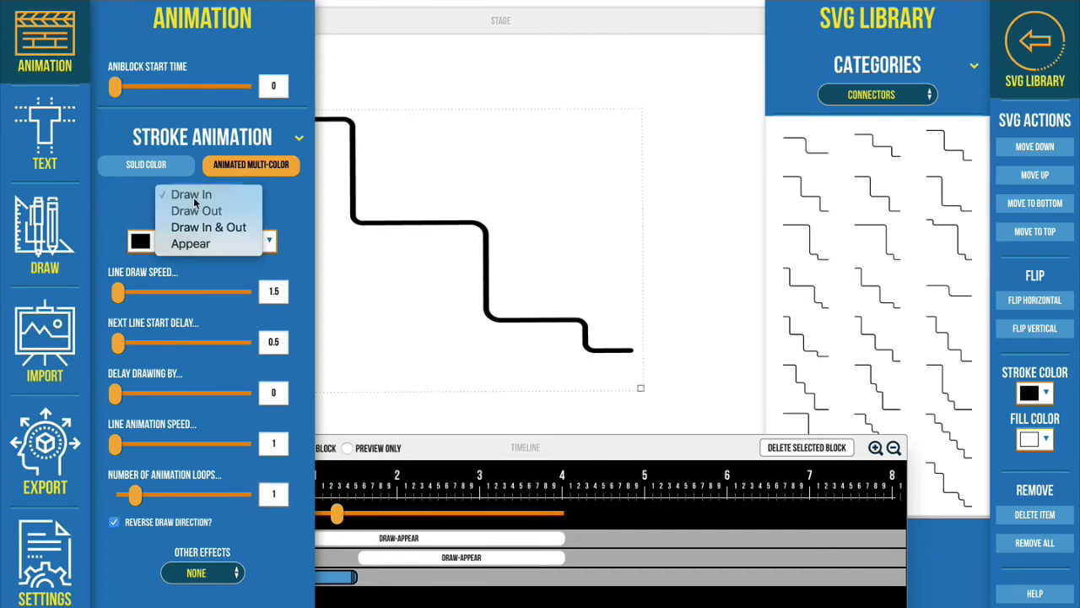
click(223, 231)
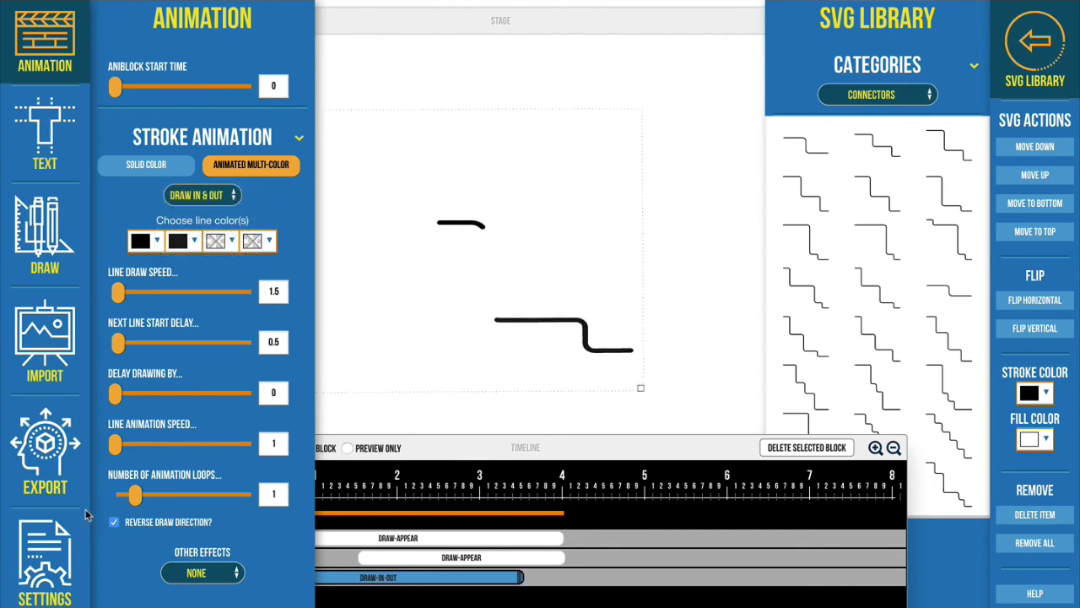
- Turn off the connector's reverse draw direction and scrub the playhead back to about 1.93 seconds to check the line
click(114, 521)
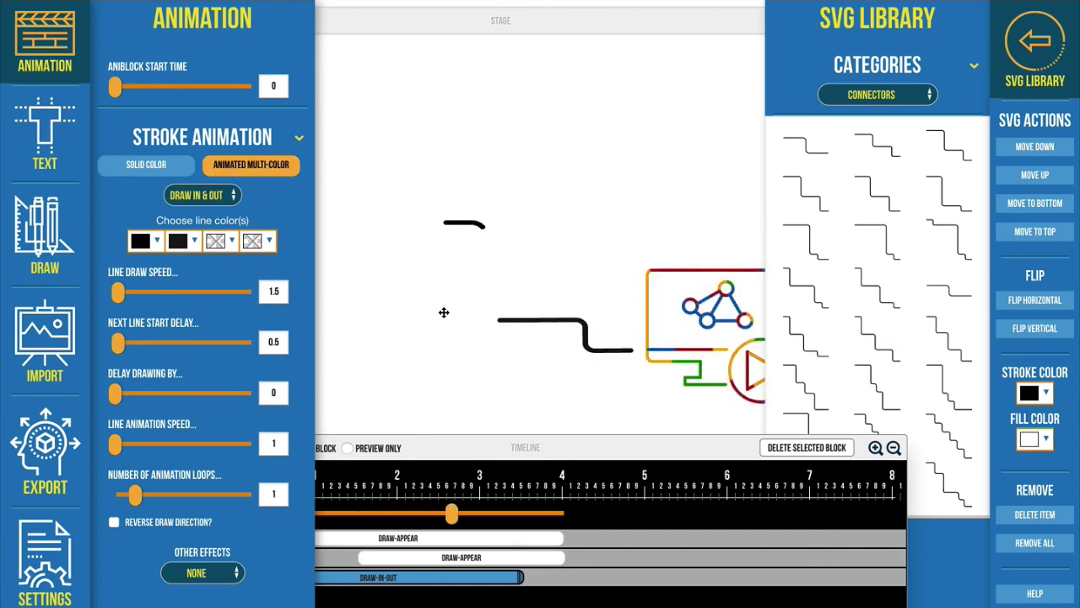
click(45, 38)
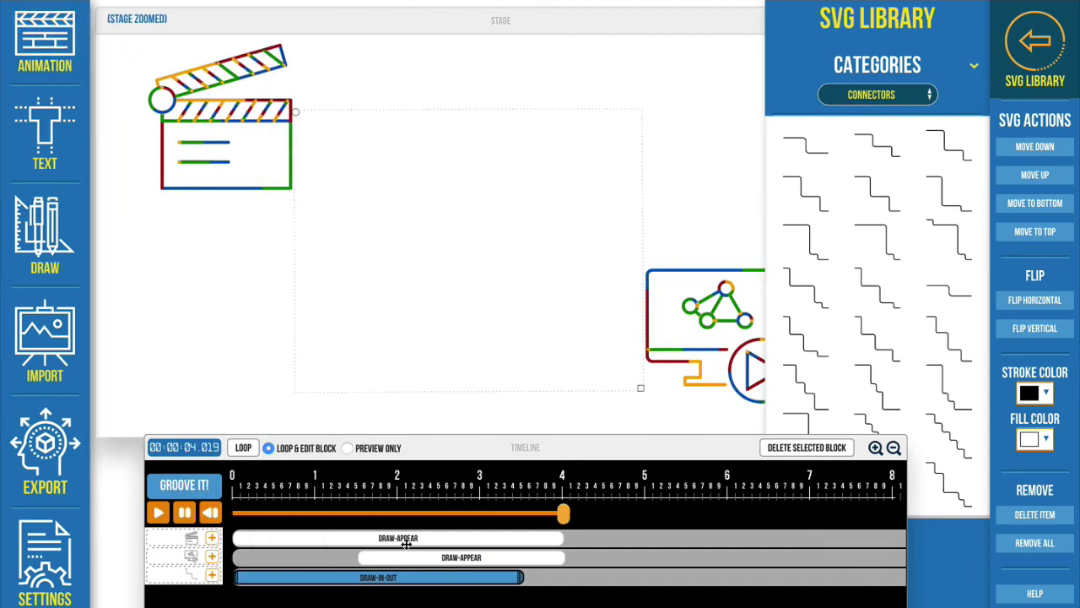
mouse_move(570, 516)
mouse_down()
mouse_move(260, 516)
mouse_move(463, 531)
mouse_move(490, 530)
mouse_move(251, 526)
mouse_move(432, 536)
mouse_move(333, 532)
mouse_move(390, 521)
mouse_up()
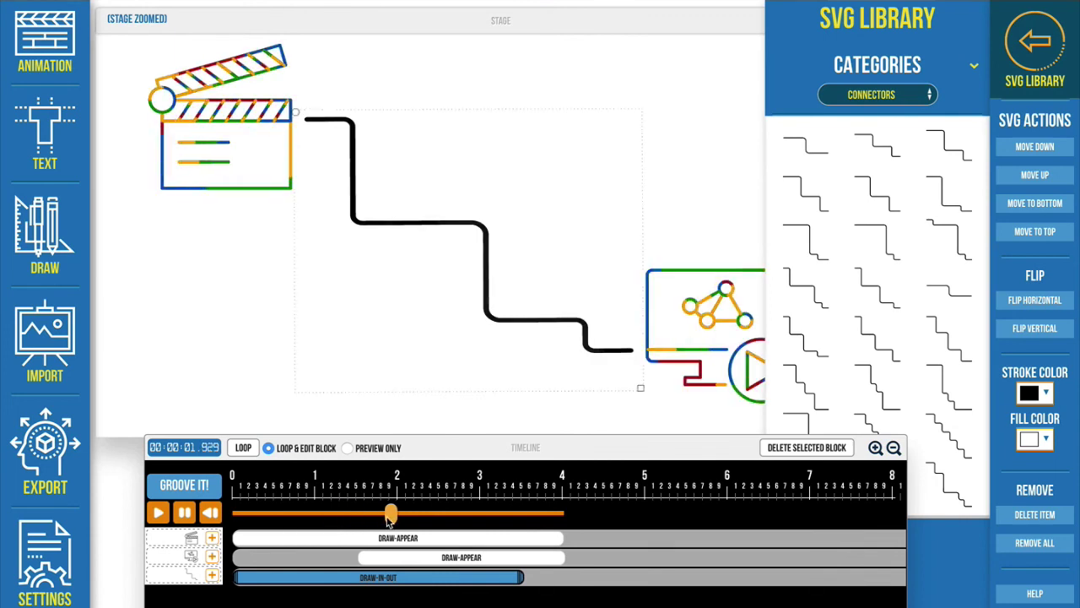